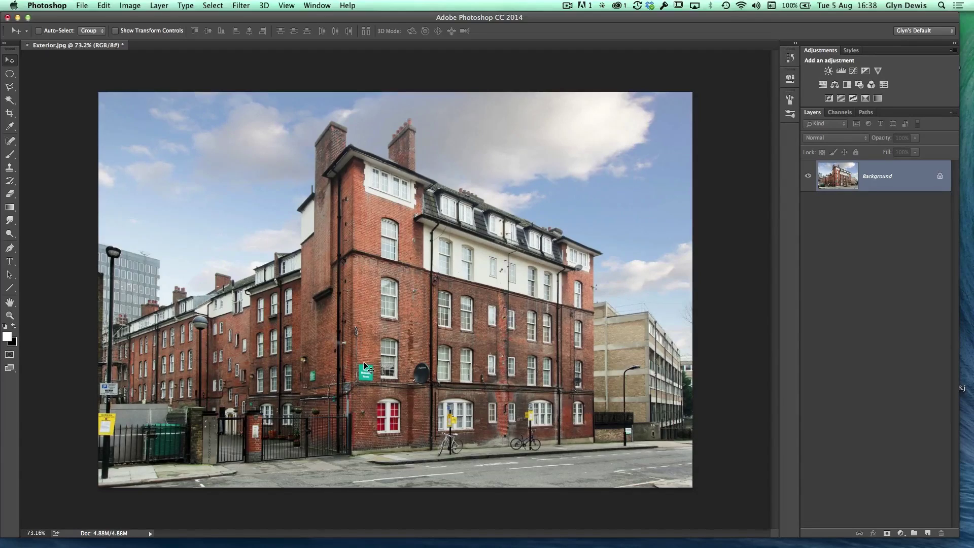
Switch to the Magic Wand tool and enable Contiguous in the options bar.
left_click(9, 100)
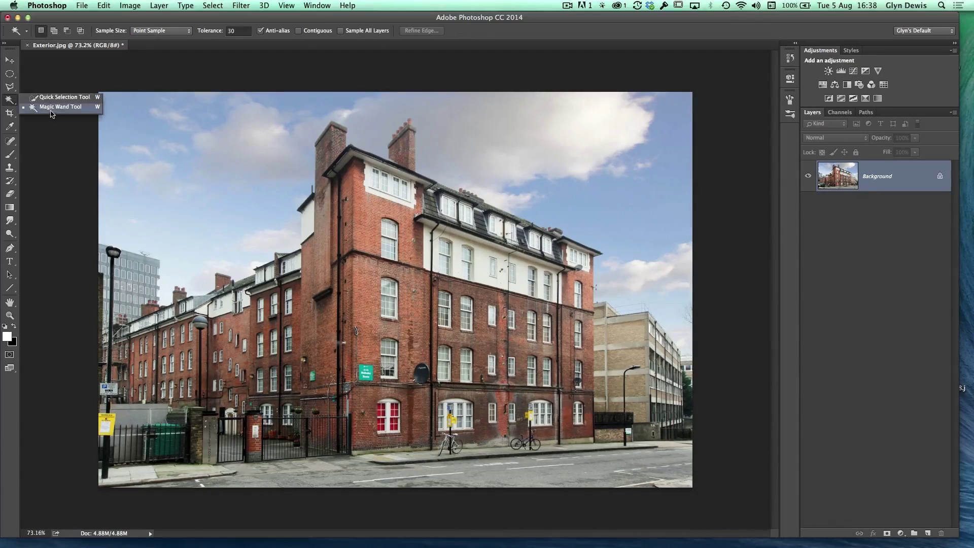
left_click(50, 113)
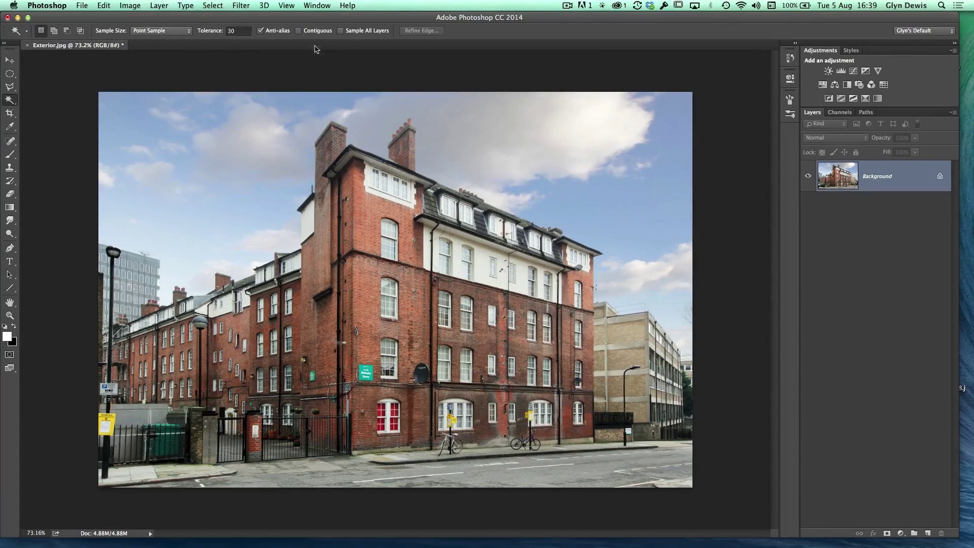
left_click(299, 31)
Zoom in on the windows and set the Magic Wand tolerance to 10.
left_click_drag(380, 295, 410, 330)
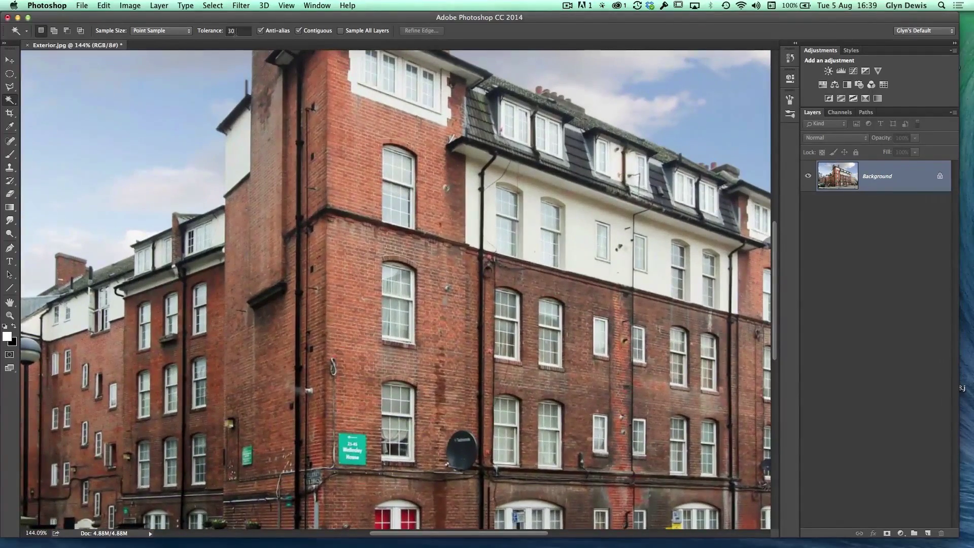
left_click(216, 33)
type("10")
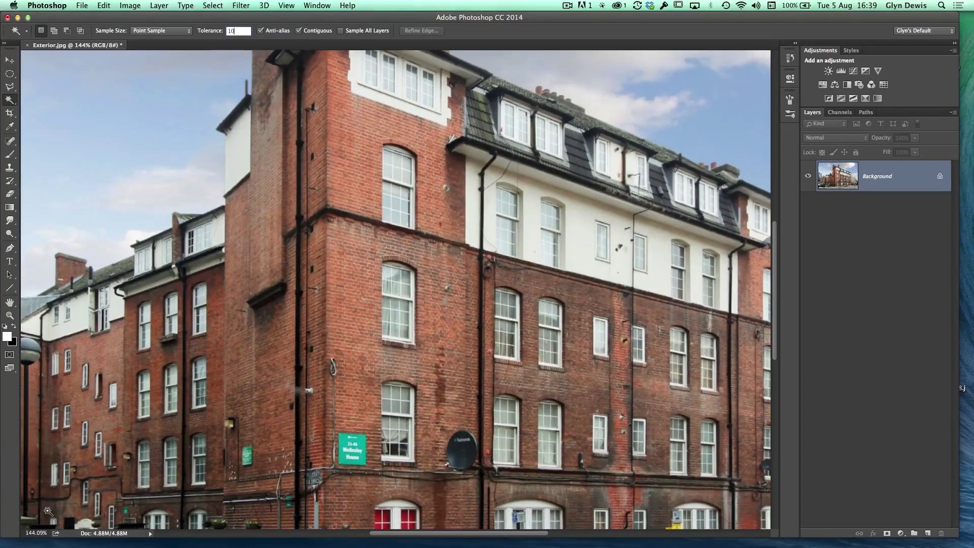
key("Return")
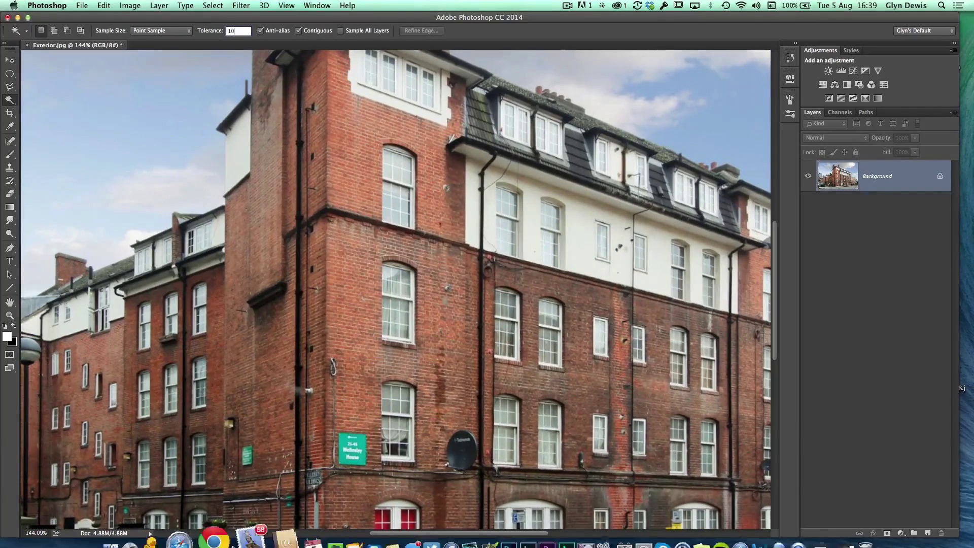
left_click(435, 59)
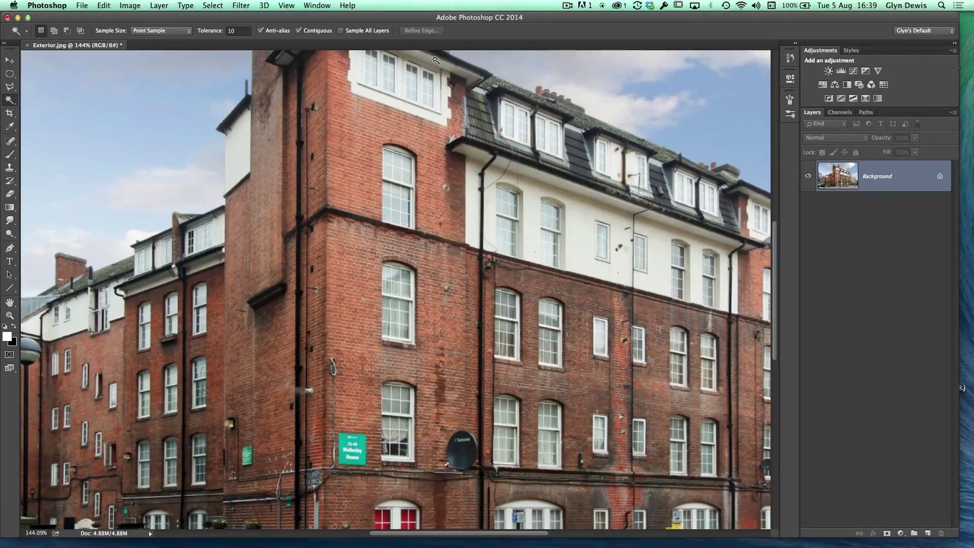
Select the glass of an upper window and preview it in Quick Mask.
left_click(394, 318)
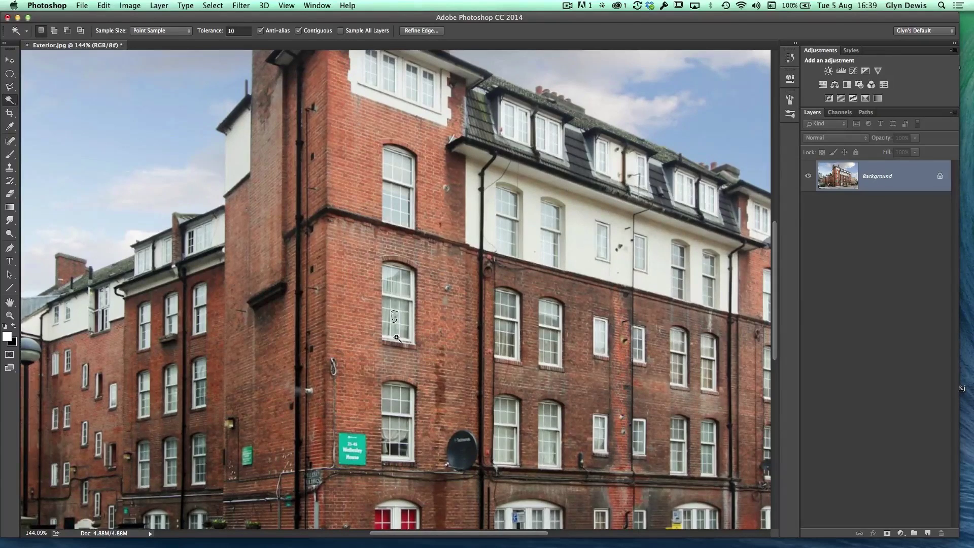
key("q")
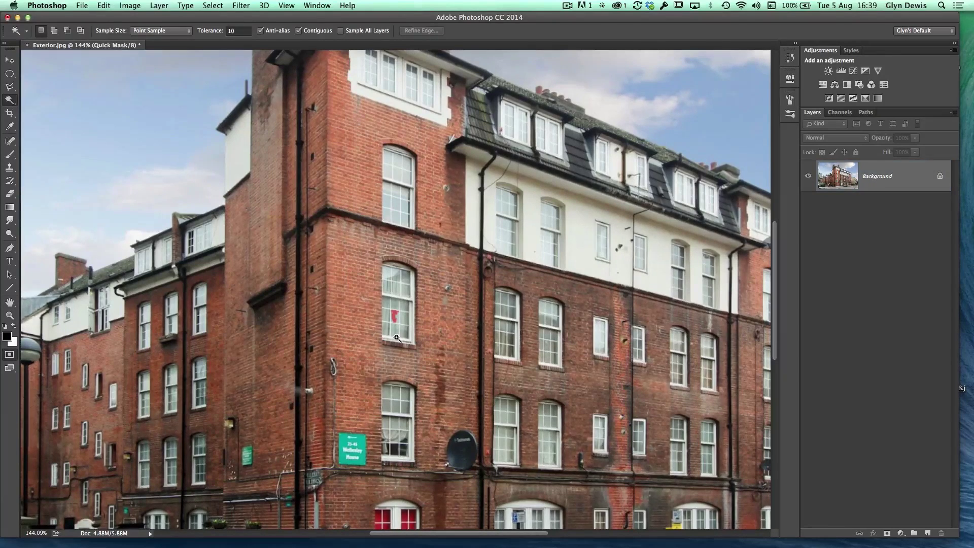
scroll(385, 327, "up", 3)
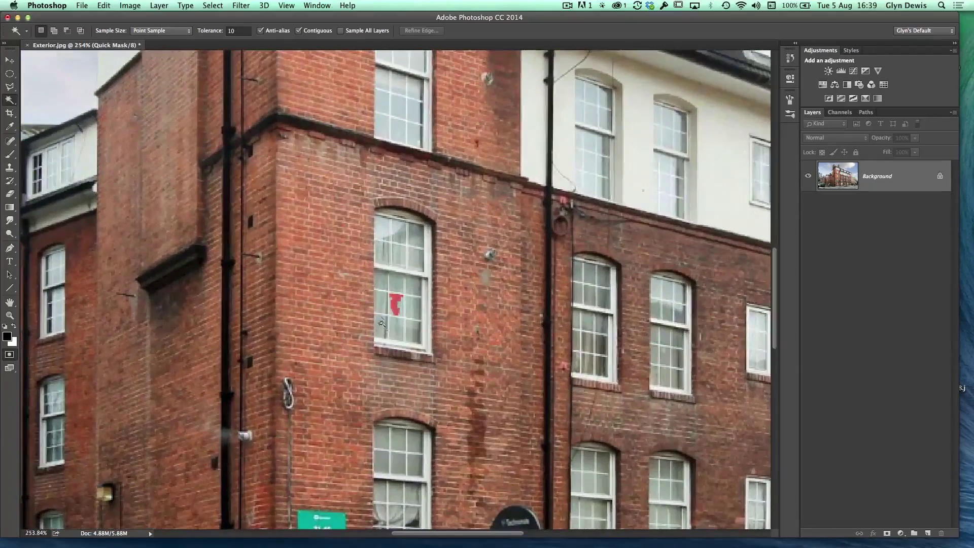
scroll(376, 344, "down", 2)
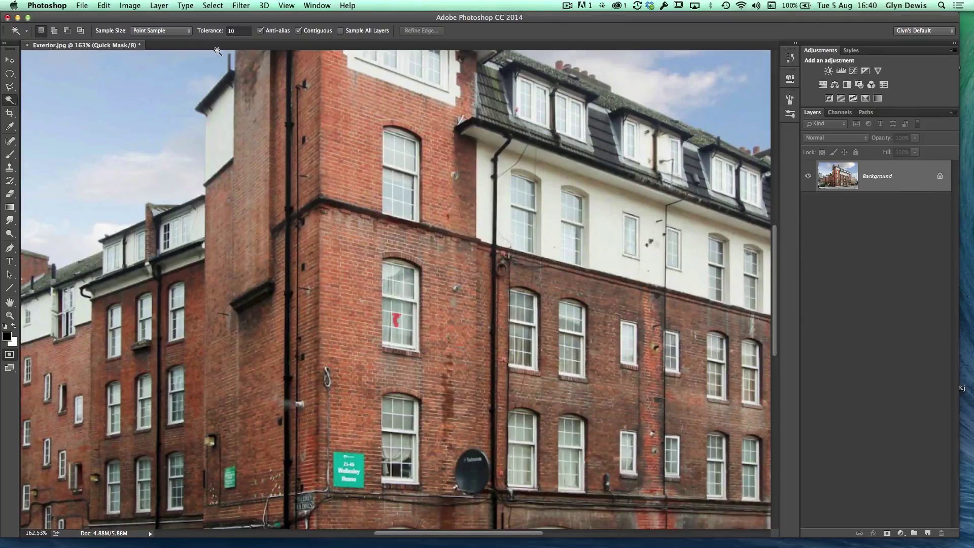
Exit Quick Mask, deselect, and raise the tolerance to 71.
key("q")
key("super+d")
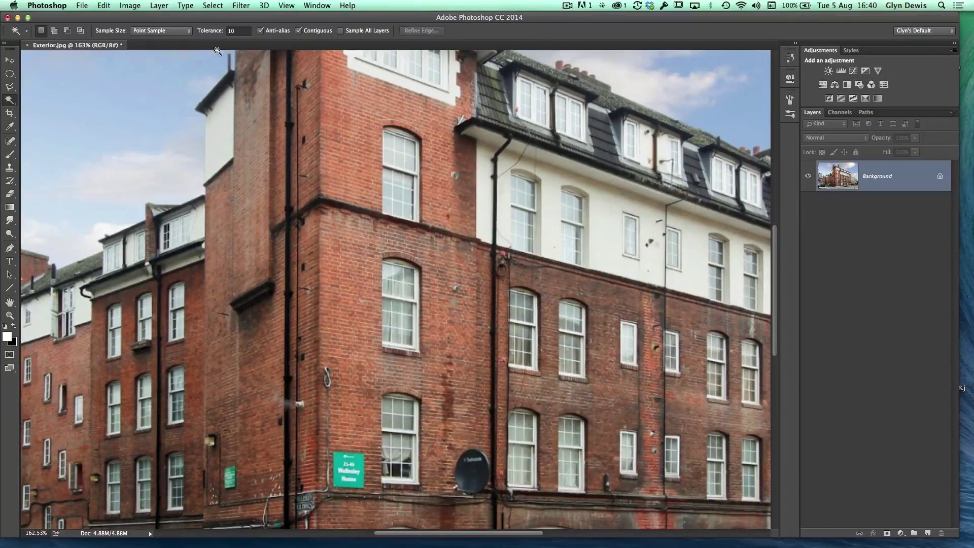
scroll(326, 322, "down", 3)
left_click_drag(208, 32, 240, 40)
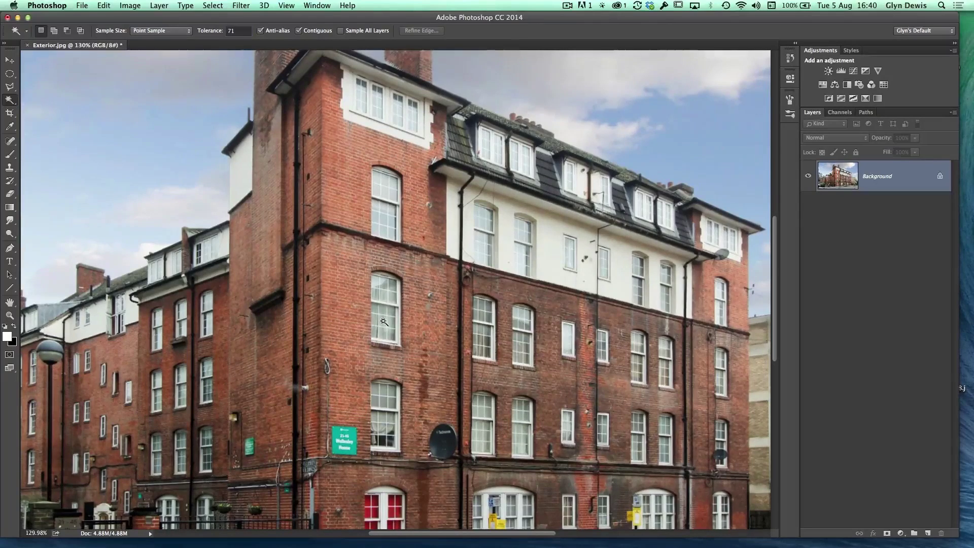
Select the whole window's glass, zoom in and check it as a mask, then deselect.
left_click(384, 323)
left_click(392, 401, "super")
left_click(392, 400, "super")
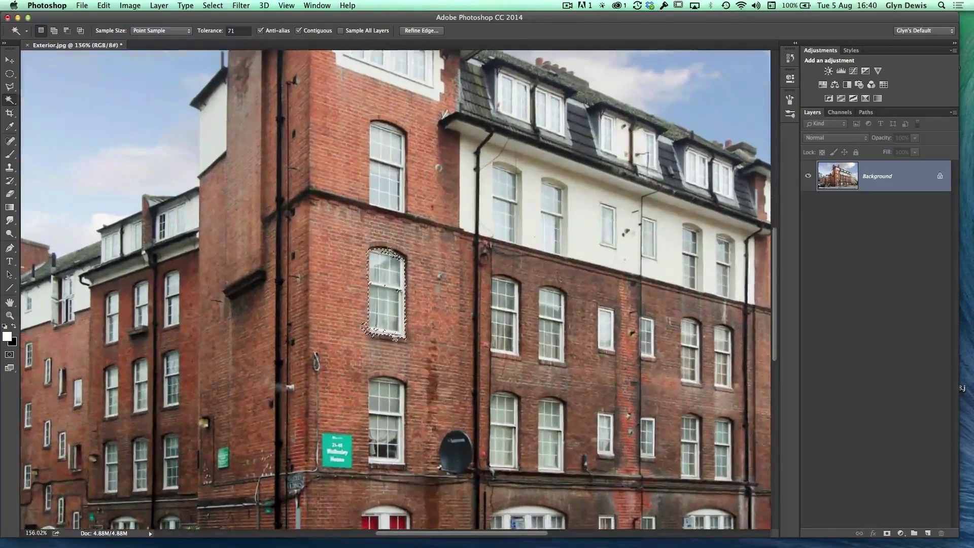
key("q")
key("d")
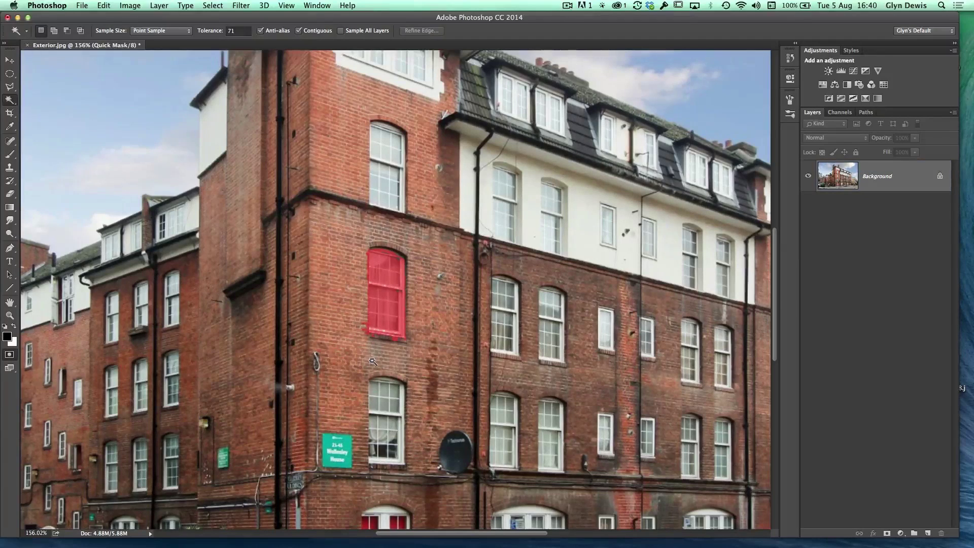
key("q")
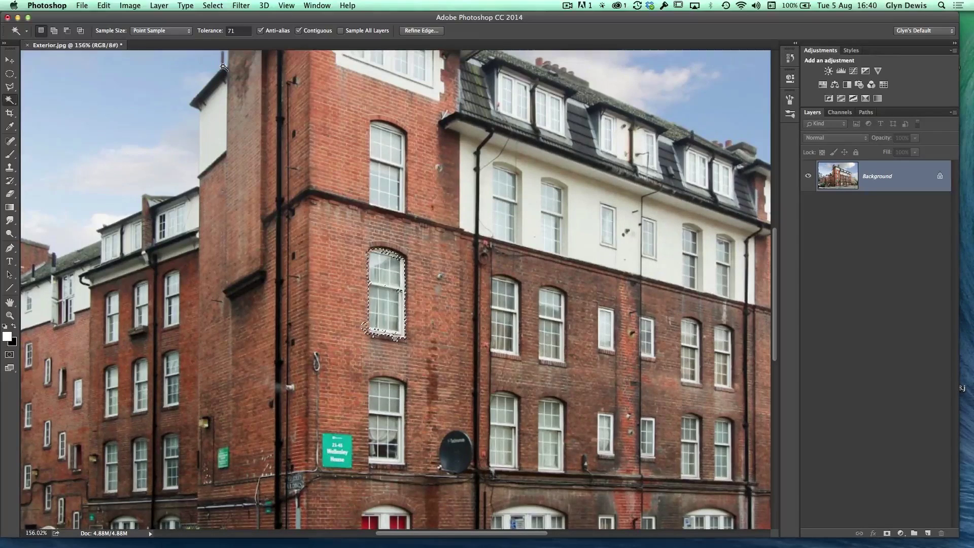
key("super+d")
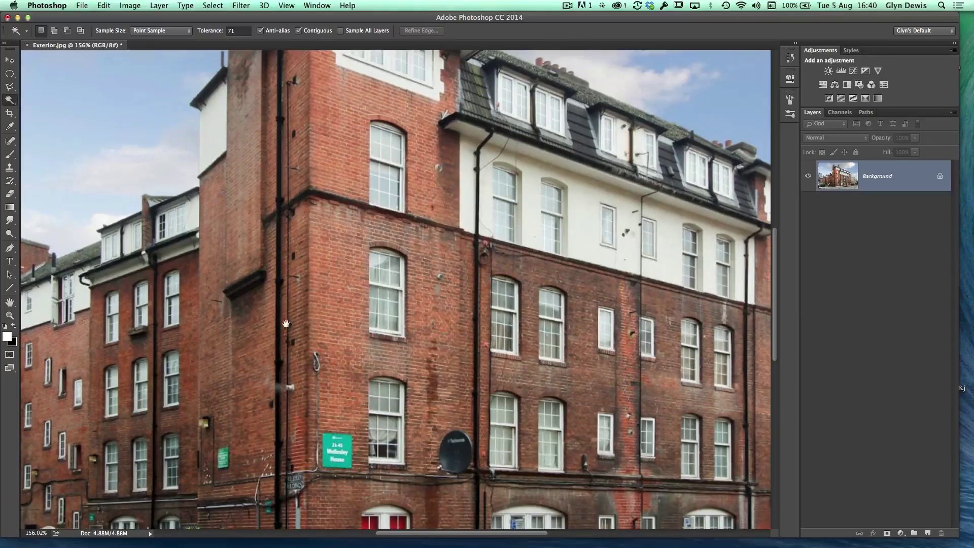
Zoom out and set the Magic Wand tolerance to 20.
left_click_drag(286, 323, 270, 293)
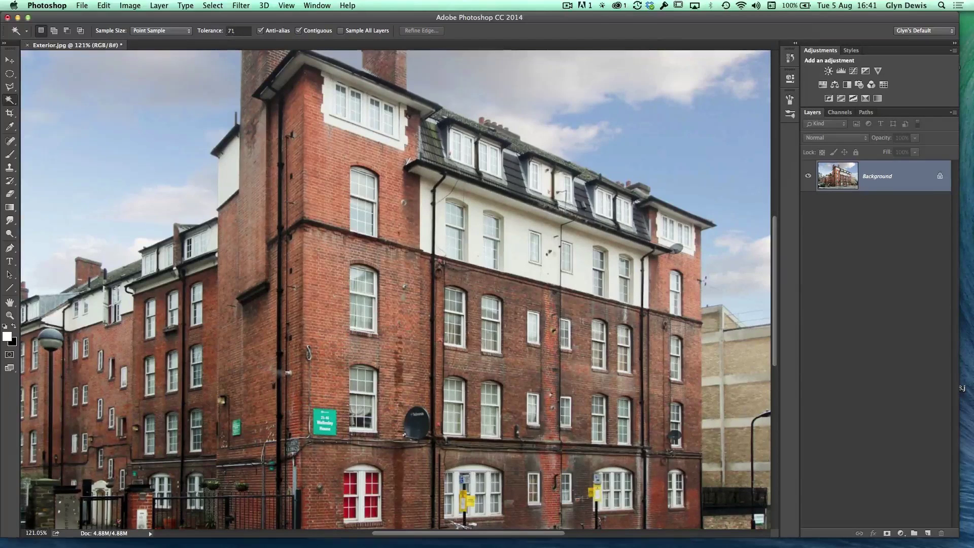
left_click(236, 31)
type("20")
key("Return")
Test-select one window's glass and toggle Quick Mask to inspect the result.
scroll(343, 336, "up", 3)
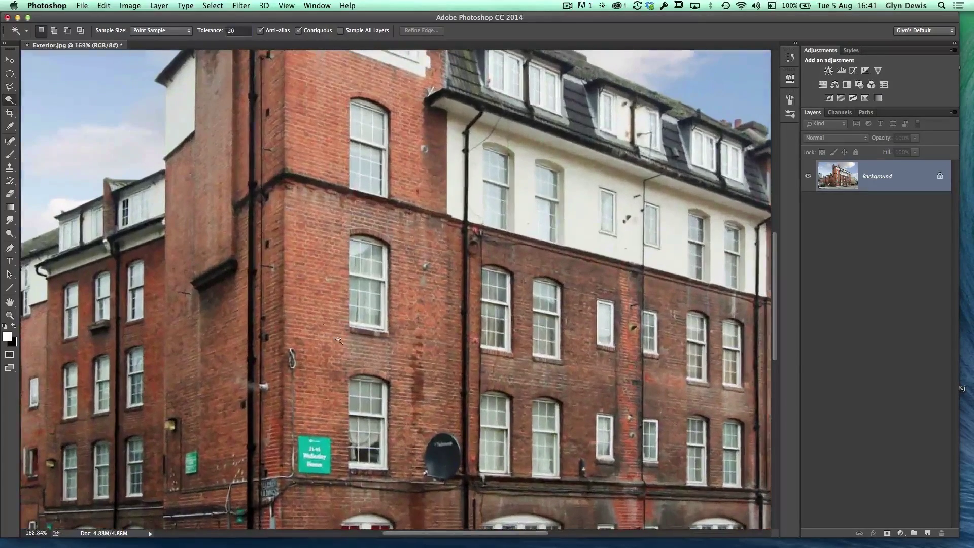
left_click(364, 300)
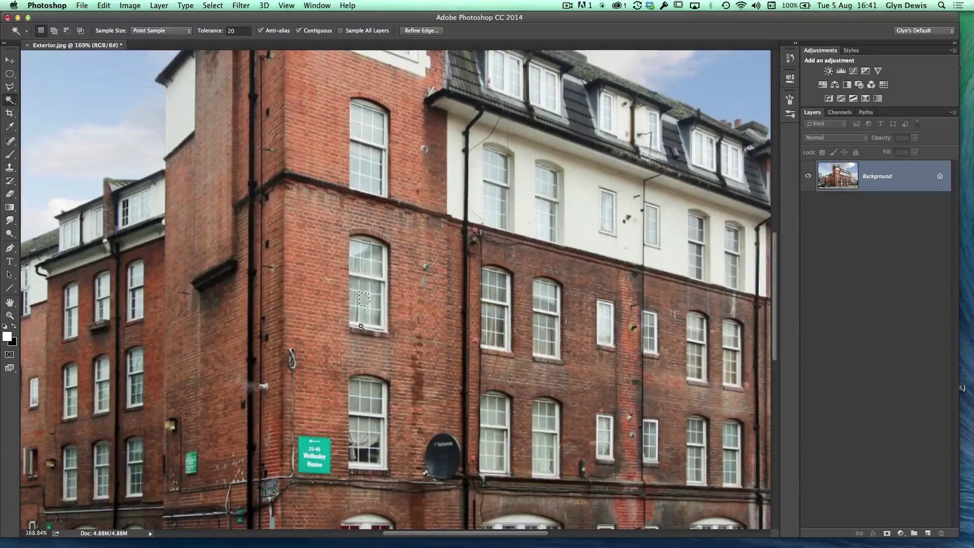
scroll(389, 392, "down", 4)
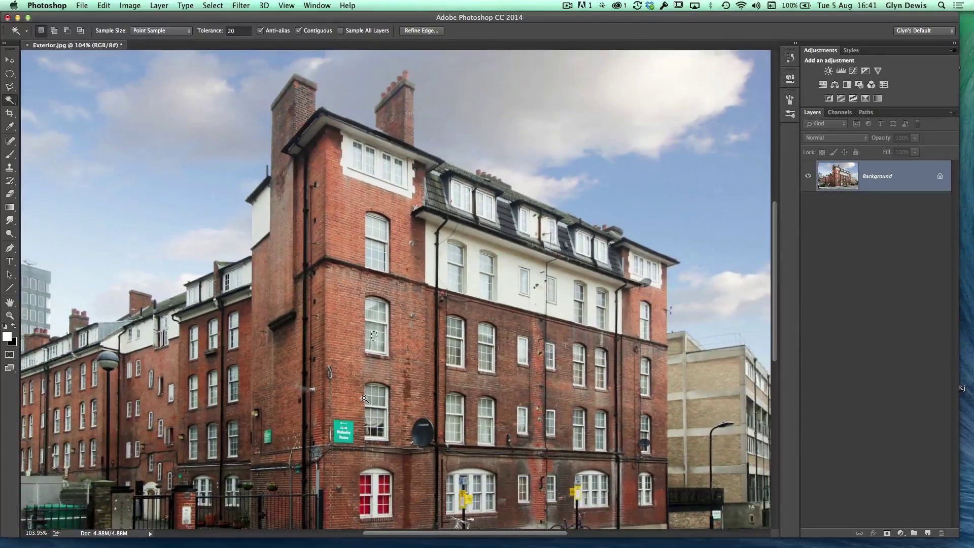
key("q")
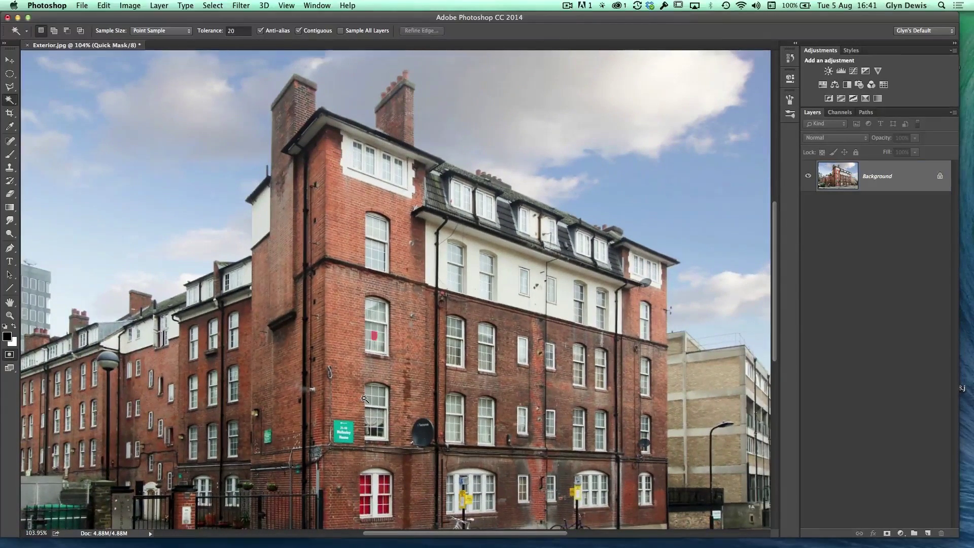
key("q")
key("q")
key("q")
key("q")
key("q")
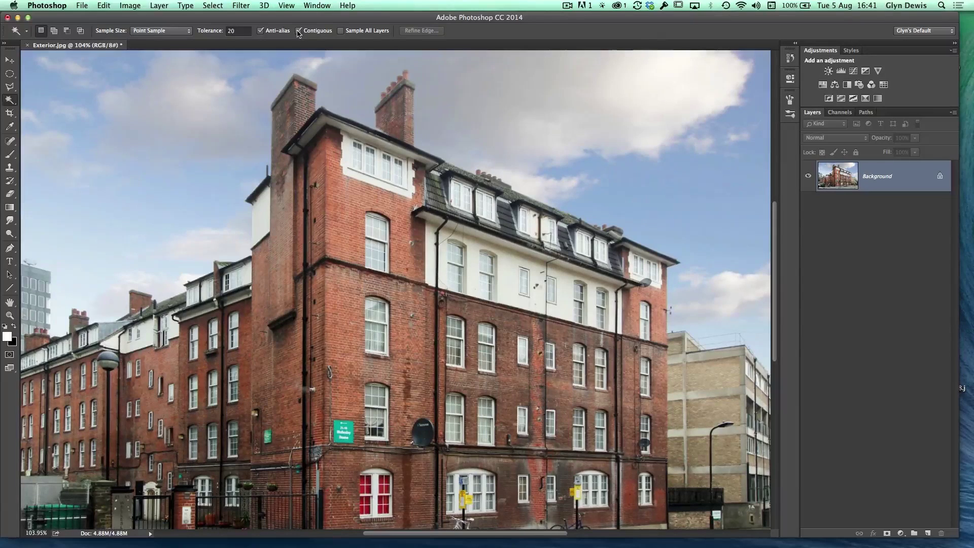
Turn off Contiguous and select every area matching the window glass colour, then deselect.
left_click(298, 31)
left_click(375, 336)
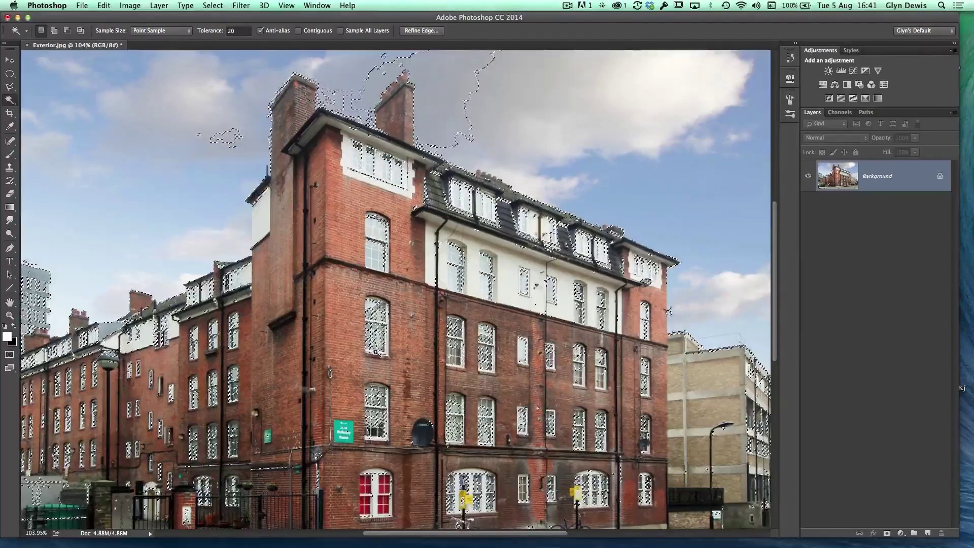
key("super+d")
Zoom out, reselect the window-coloured areas, review them in Quick Mask, then deselect.
left_click(271, 380, "alt")
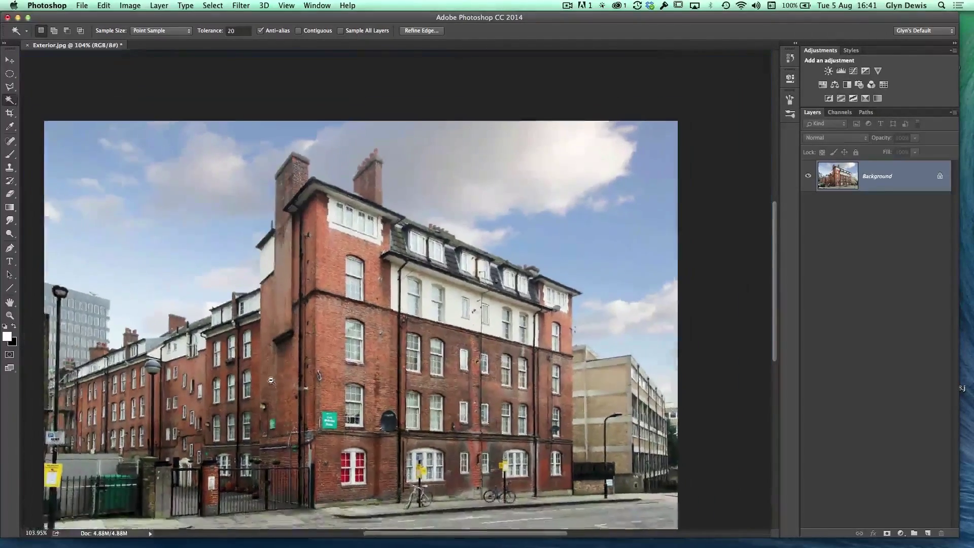
left_click(271, 380, "alt")
left_click(282, 404)
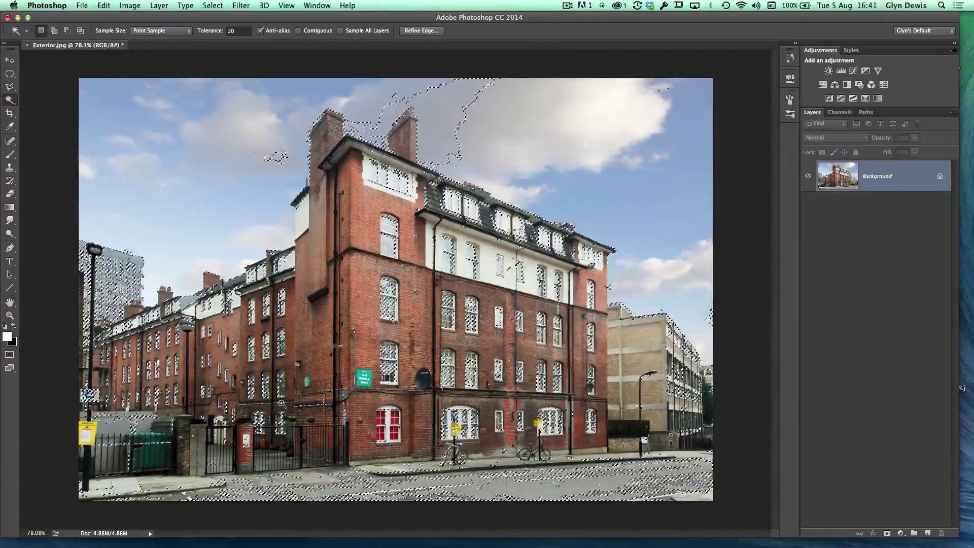
key("q")
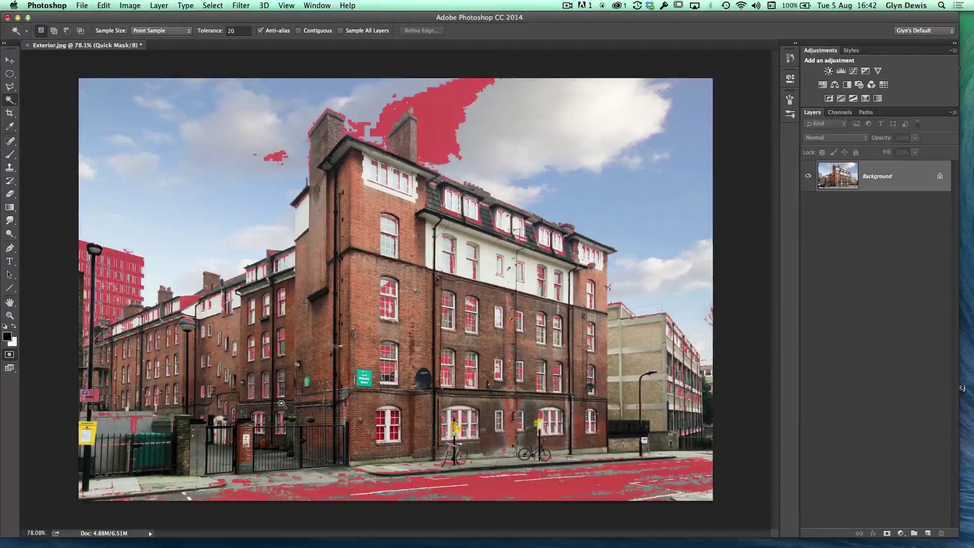
key("q")
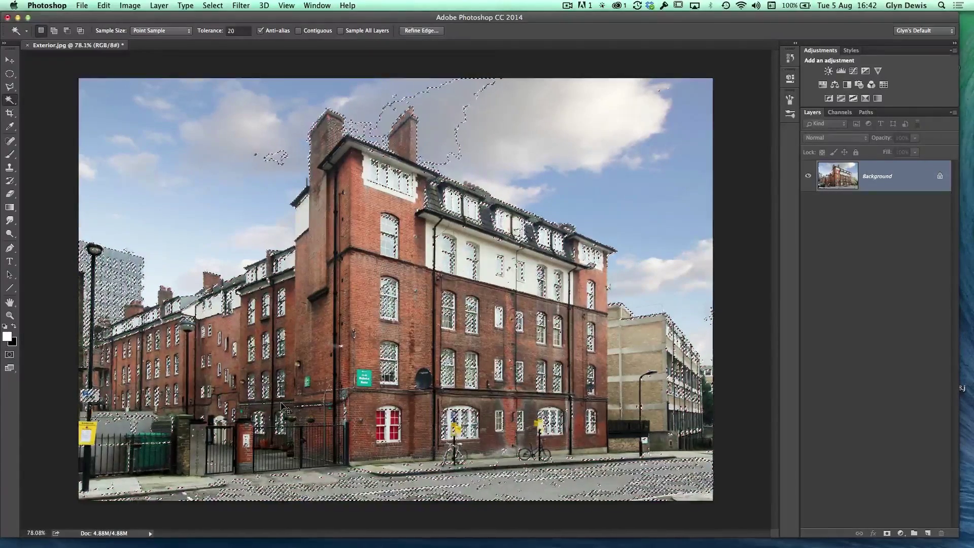
key("super+d")
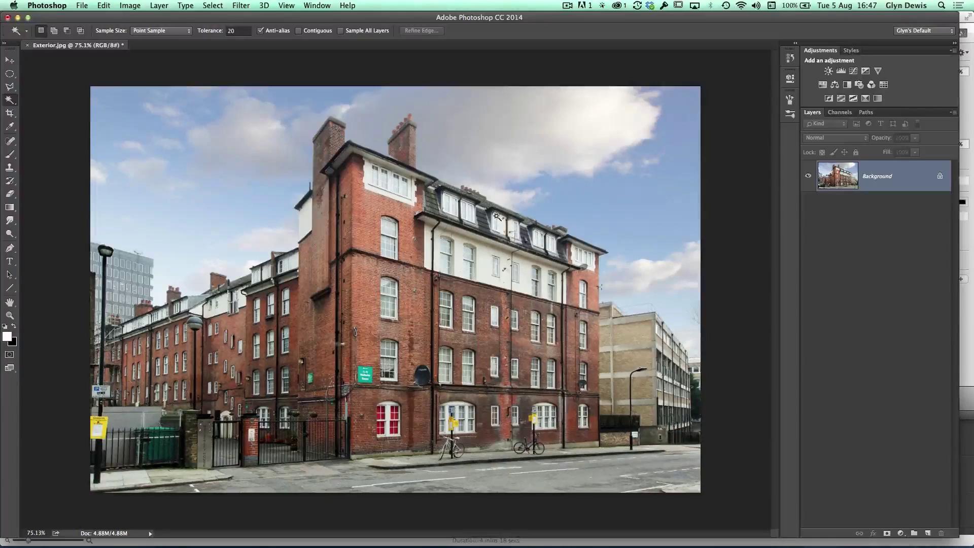
Enter tolerance 25 and toggle the Contiguous checkbox for image-wide colour picking.
left_click(235, 31)
type("25")
left_click(298, 31)
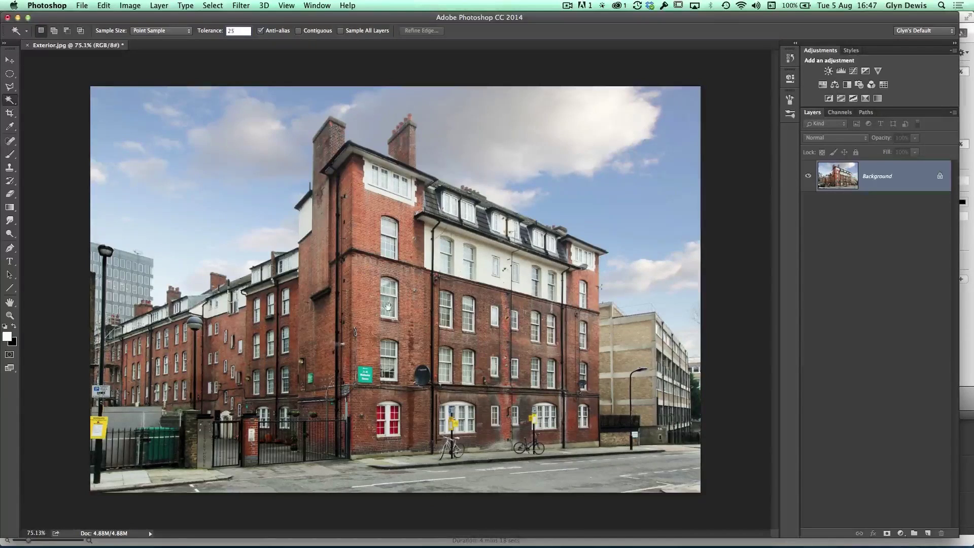
Select the sky and white window areas at tolerance 25 and view them in Quick Mask.
scroll(389, 307, "up", 4)
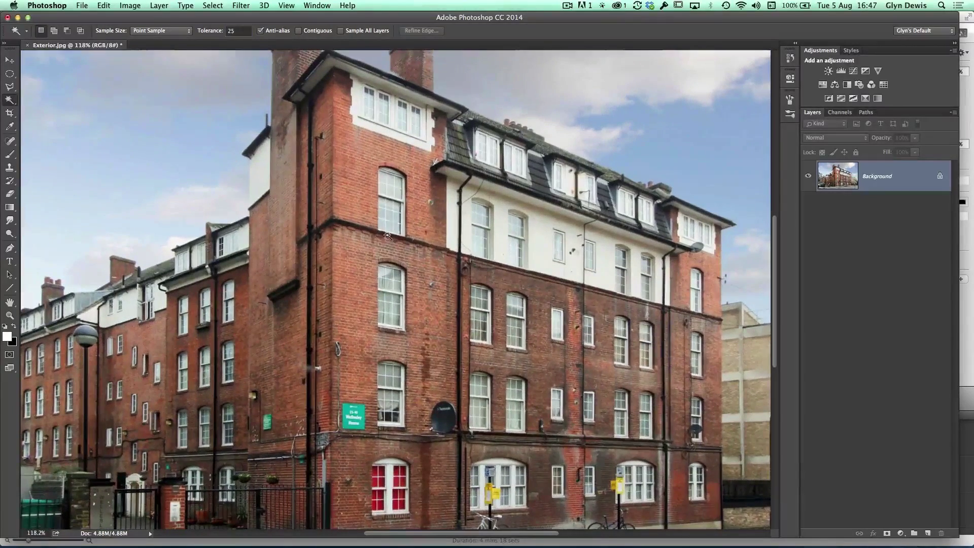
left_click(390, 219)
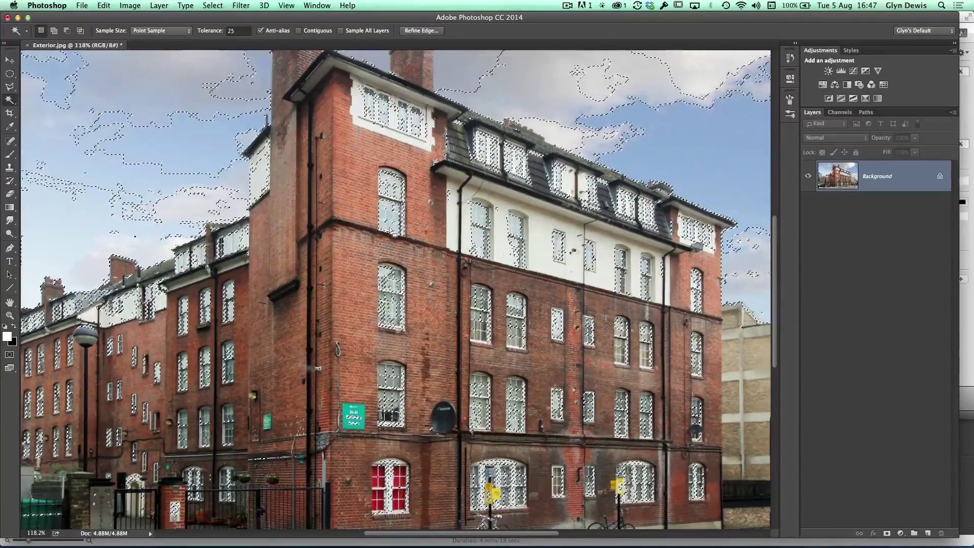
scroll(391, 230, "down", 4)
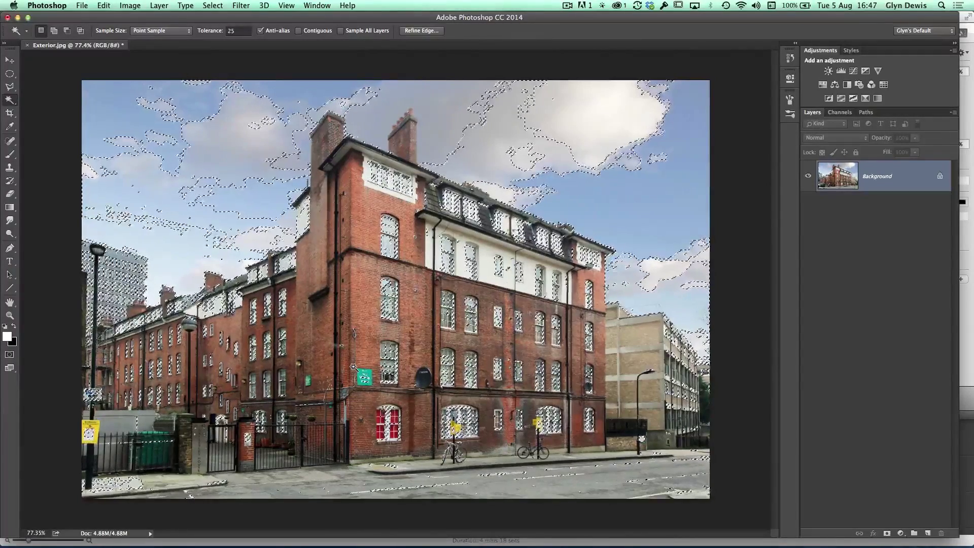
key("q")
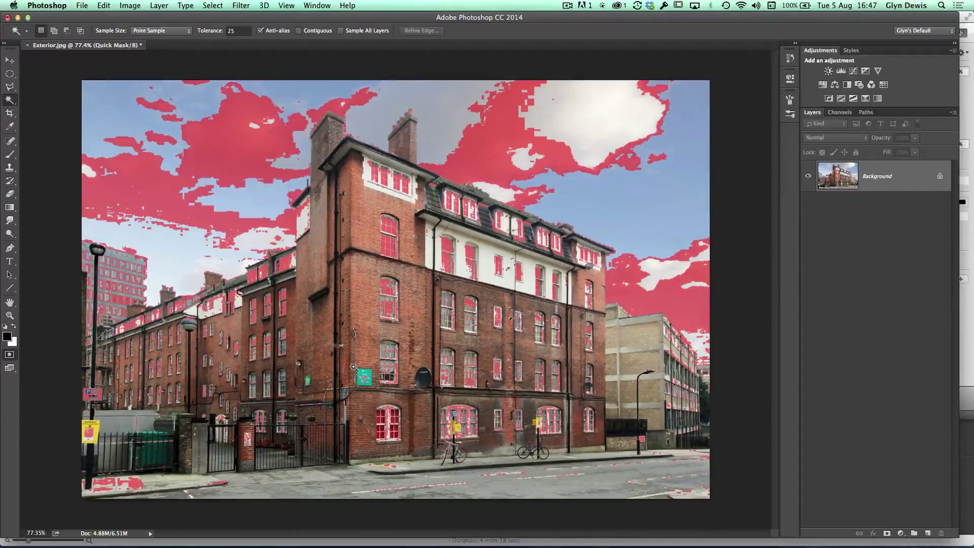
scroll(389, 315, "up", 5)
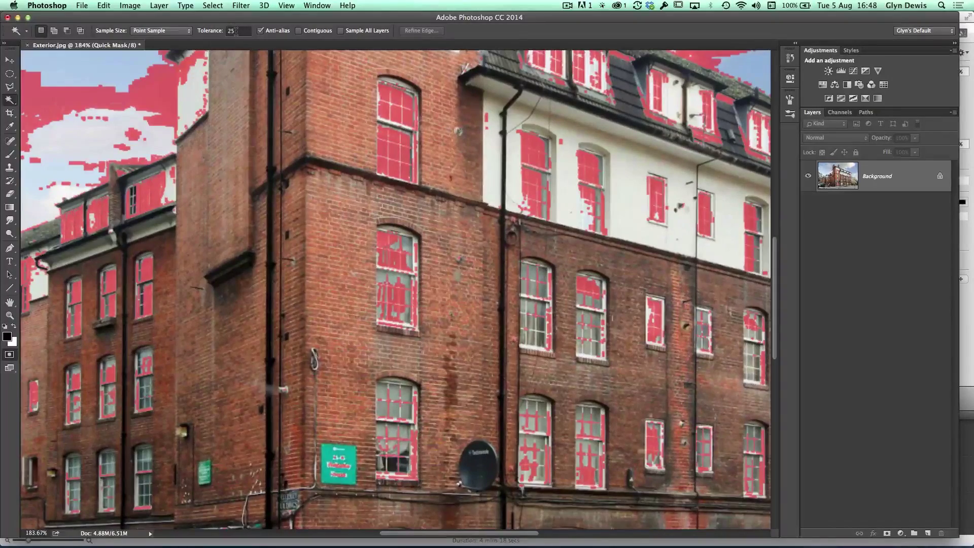
Exit Quick Mask, fit the photo, reselect the light sky and window areas, and add a new layer.
key("q")
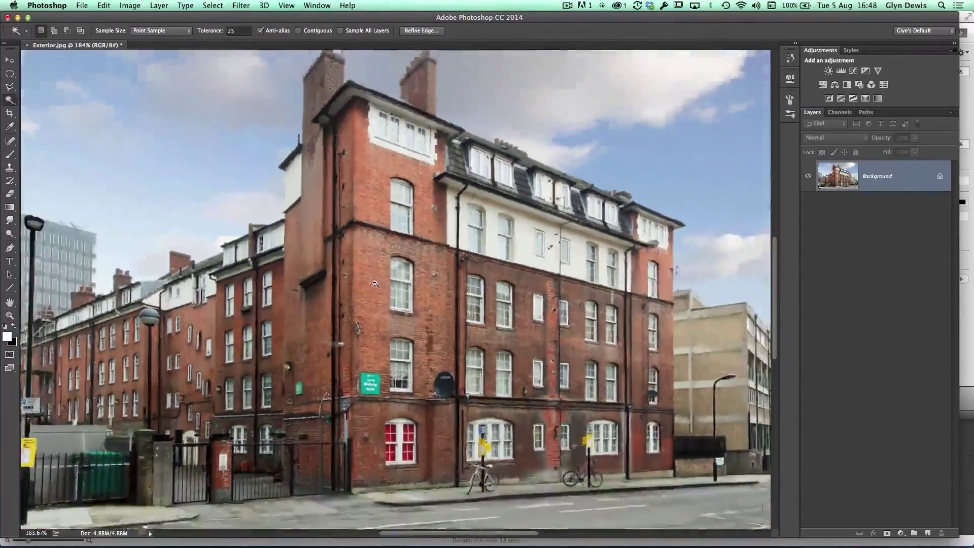
key("super+0")
left_click(378, 300)
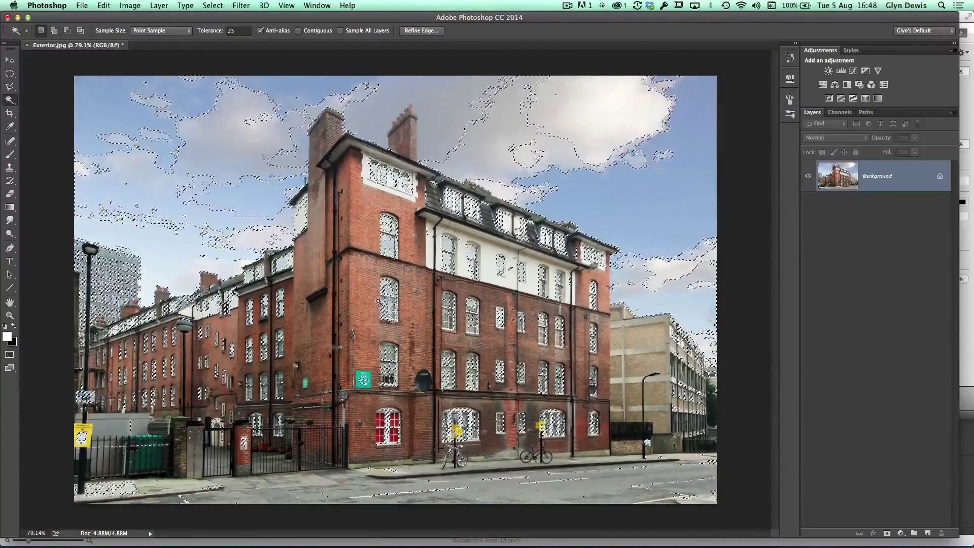
left_click(927, 533)
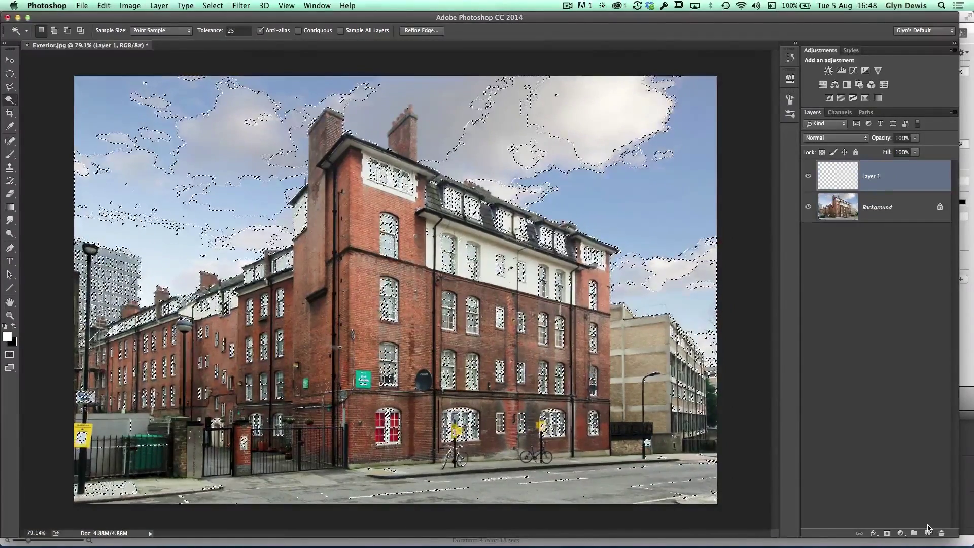
Fill the selection with black using Edit > Fill.
left_click(104, 6)
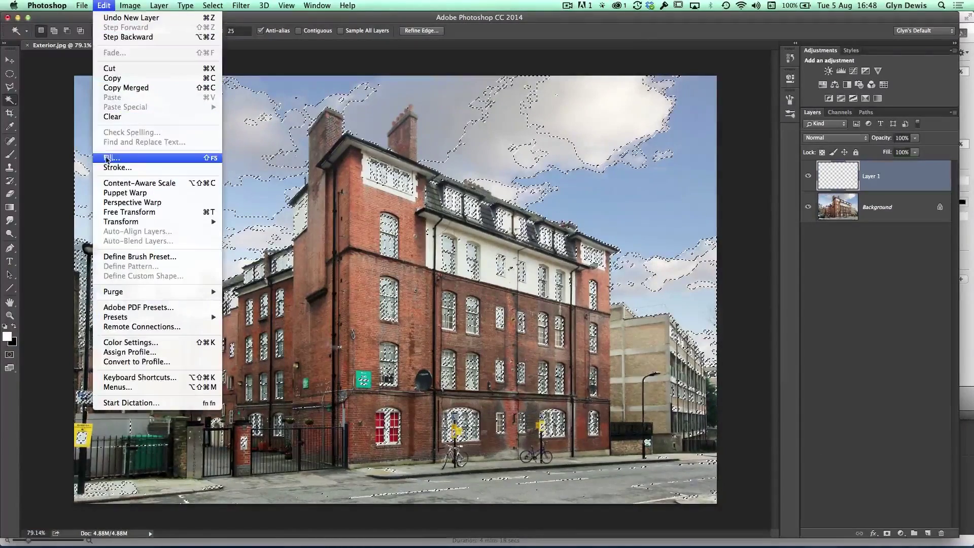
left_click(107, 159)
left_click(345, 175)
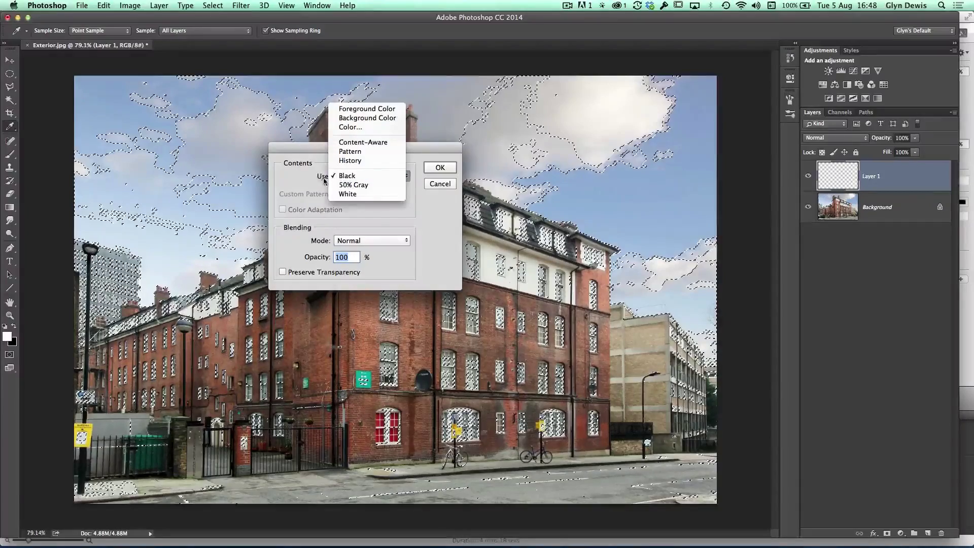
left_click(347, 177)
left_click(431, 169)
key("w")
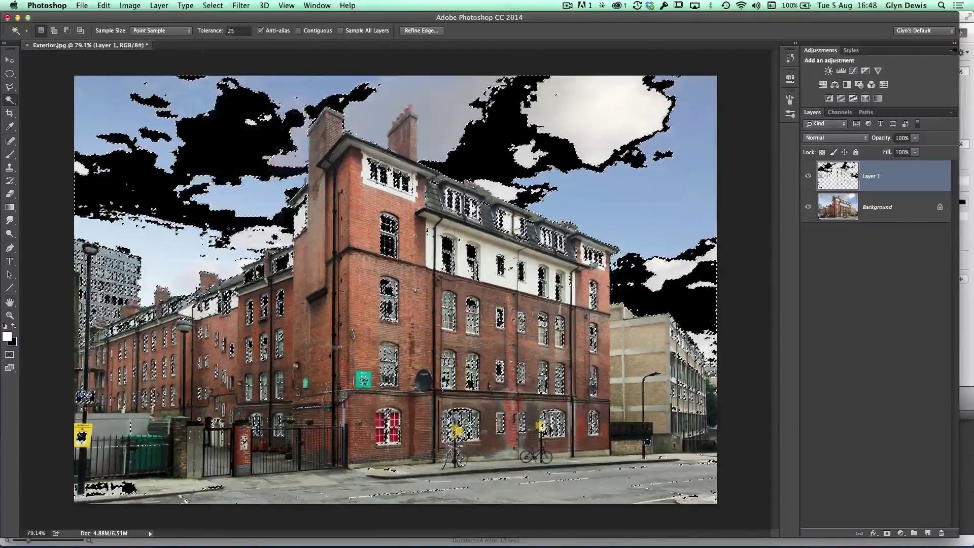
Deselect and give Layer 1 an all-black layer mask.
left_click(213, 5)
left_click(214, 29)
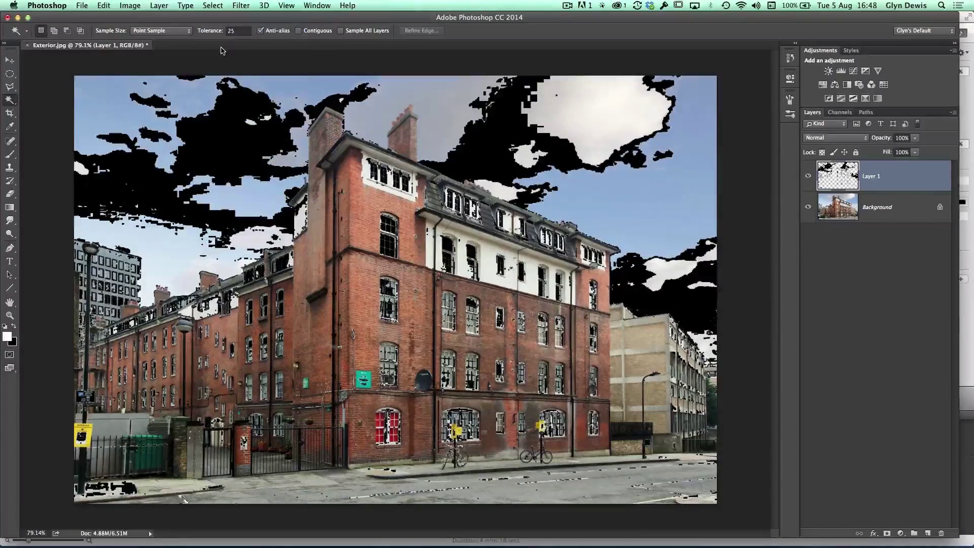
left_click(886, 534, "alt")
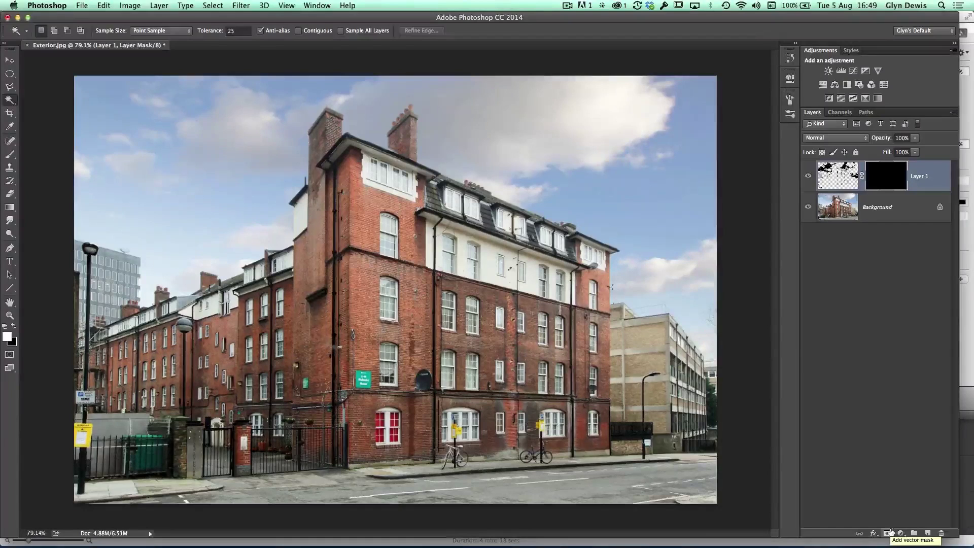
Switch to the Brush and confirm its hardness is 100%.
key("b")
left_click(46, 30)
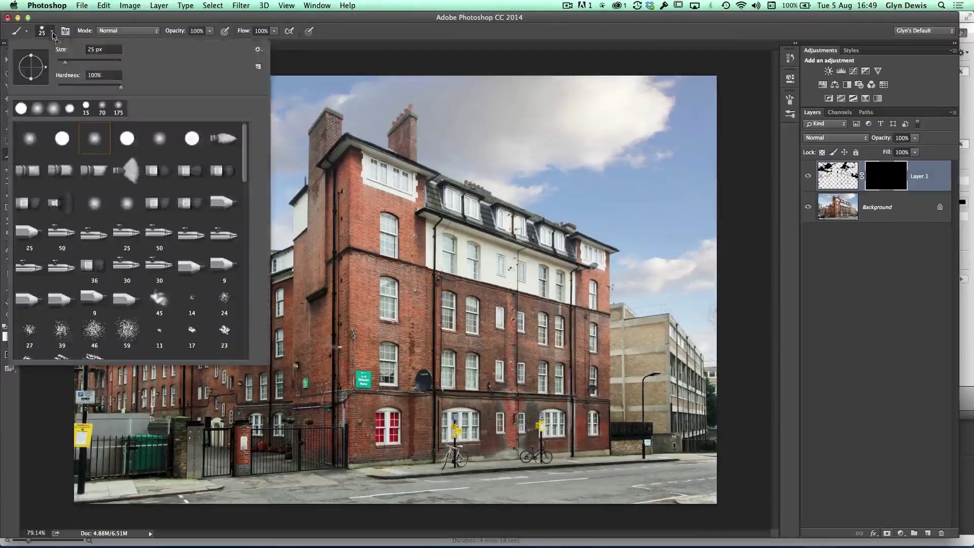
left_click(121, 88)
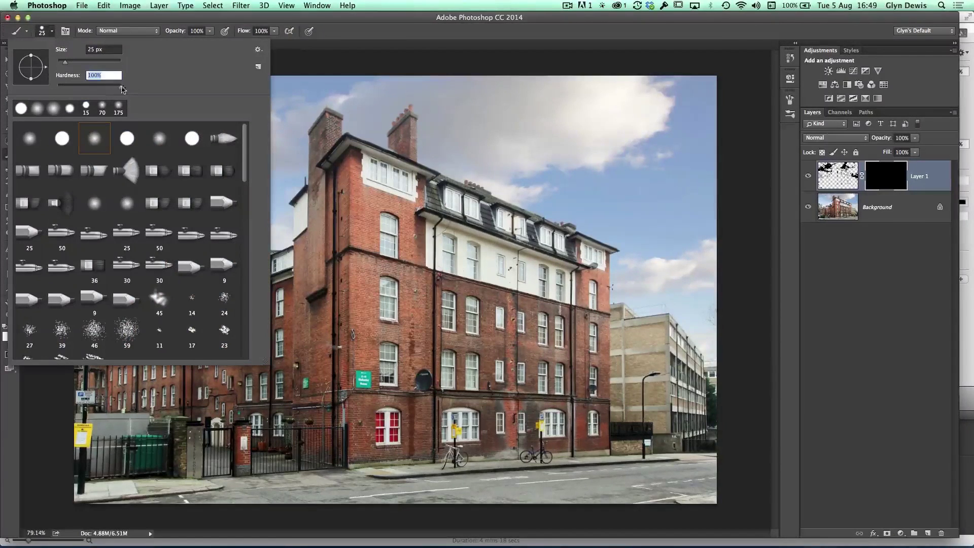
left_click(347, 30)
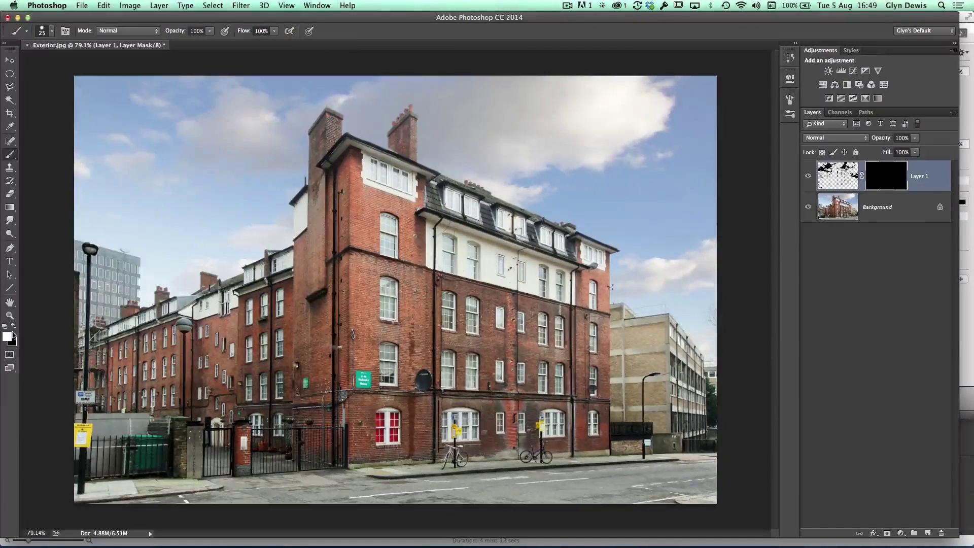
Paint white on the mask over the arched, upper and lower windows to reveal black panes.
scroll(380, 295, "up", 1)
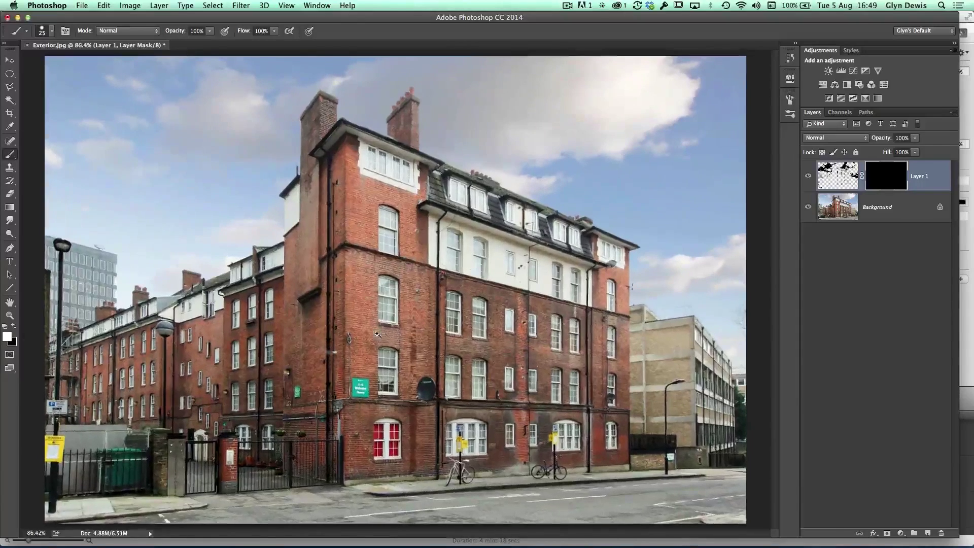
mouse_move(380, 288)
left_mouse_down()
mouse_move(391, 297)
mouse_move(388, 315)
mouse_move(386, 281)
mouse_move(388, 320)
mouse_move(384, 216)
mouse_move(382, 248)
left_mouse_up()
mouse_move(359, 151)
left_mouse_down()
mouse_move(373, 167)
mouse_move(409, 173)
left_mouse_up()
left_click_drag(389, 355, 386, 383)
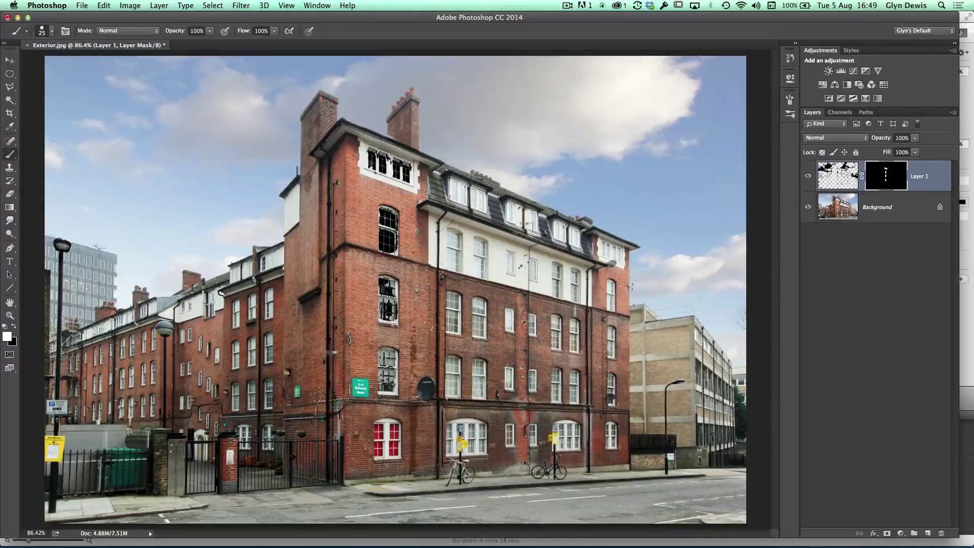
mouse_move(454, 295)
left_mouse_down()
mouse_move(455, 327)
mouse_move(453, 314)
left_mouse_up()
mouse_move(453, 233)
left_mouse_down()
mouse_move(454, 272)
mouse_move(479, 271)
mouse_move(479, 253)
left_mouse_up()
mouse_move(477, 302)
left_mouse_down()
mouse_move(480, 330)
mouse_move(479, 320)
left_mouse_up()
mouse_move(477, 365)
left_mouse_down()
mouse_move(478, 379)
mouse_move(457, 384)
left_mouse_up()
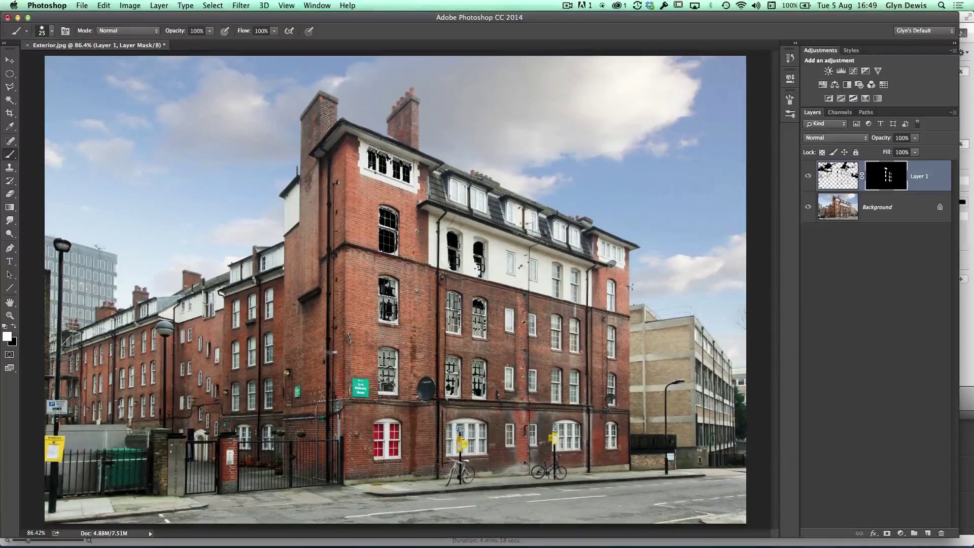
Shrink the brush and paint broken glass into the ground-floor arch and small side windows.
key("bracketleft")
mouse_move(455, 436)
left_mouse_down()
mouse_move(450, 429)
mouse_move(449, 443)
mouse_move(447, 422)
mouse_move(472, 431)
mouse_move(473, 447)
mouse_move(482, 429)
mouse_move(483, 443)
left_mouse_up()
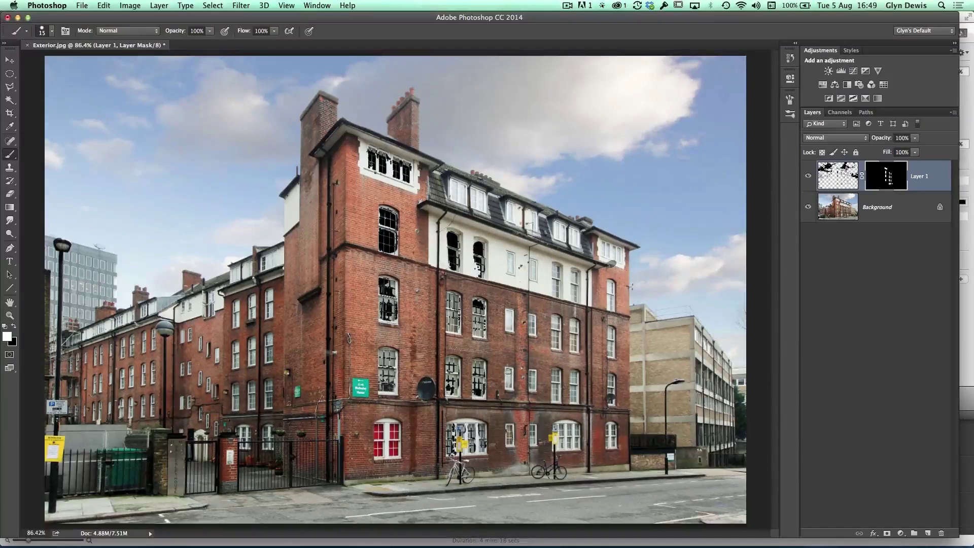
mouse_move(508, 372)
left_mouse_down()
mouse_move(509, 386)
mouse_move(508, 375)
left_mouse_up()
left_click_drag(508, 310, 507, 314)
mouse_move(509, 255)
left_mouse_down()
mouse_move(510, 266)
mouse_move(505, 258)
left_mouse_up()
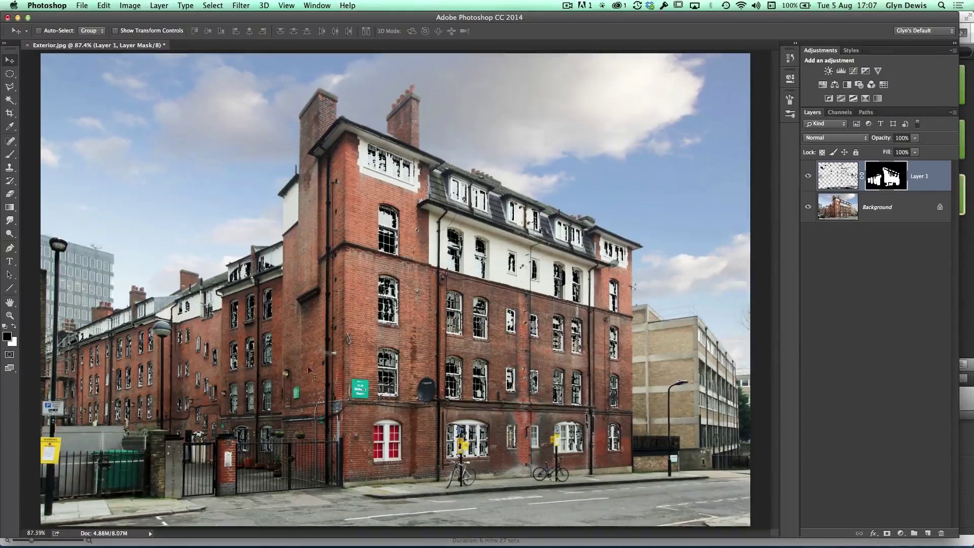
key("ctrl+minus")
key("ctrl+minus")
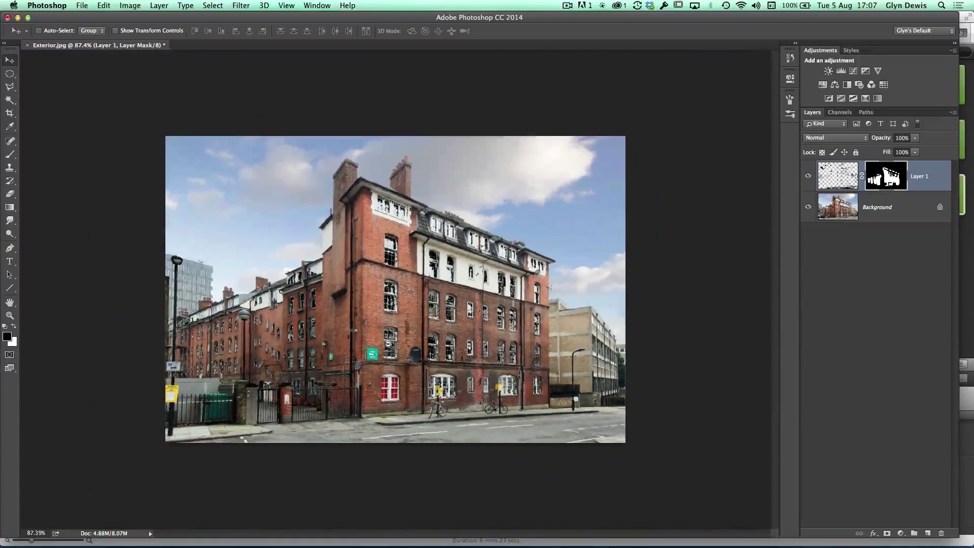
left_click_drag(384, 342, 376, 346)
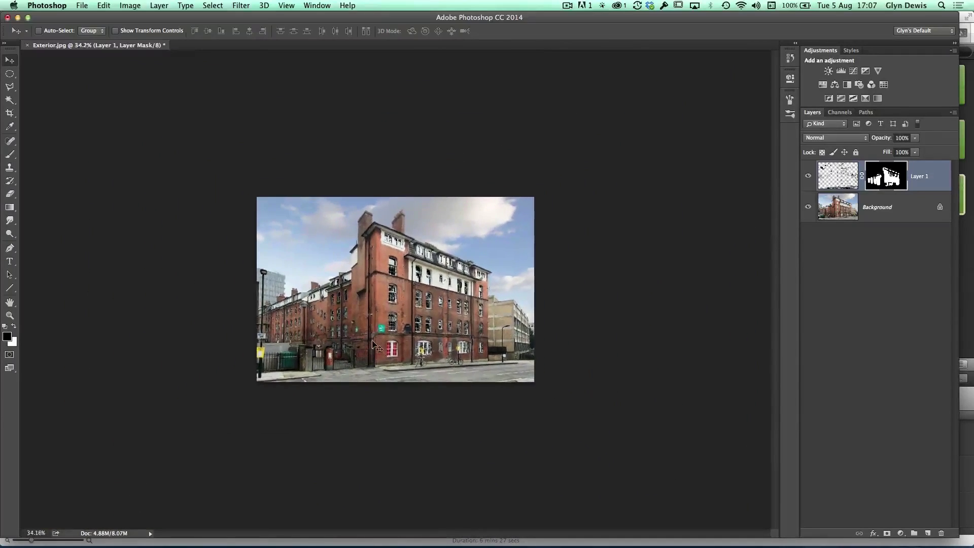
left_click(809, 177)
left_click(809, 177)
left_click(809, 177)
left_click(809, 178)
left_click(809, 178)
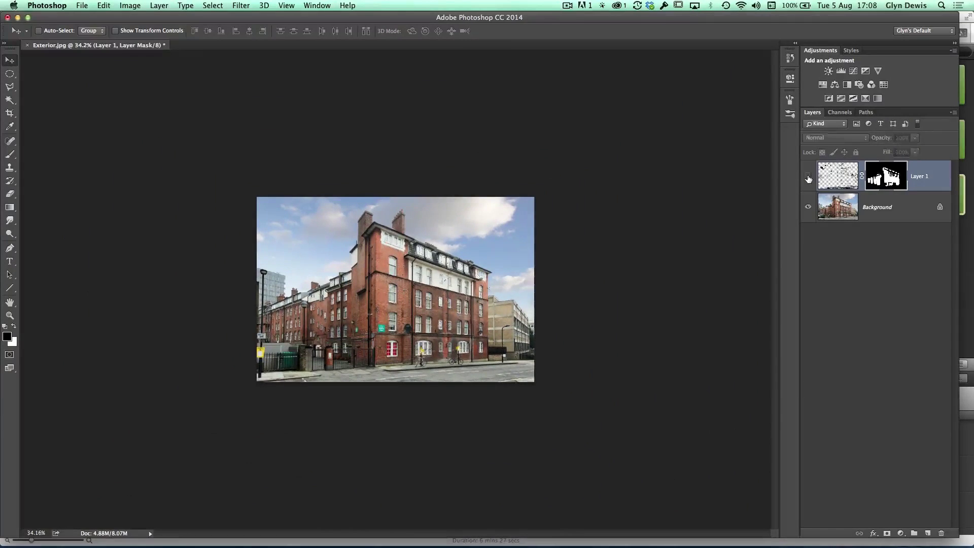
left_click(809, 178)
left_click(809, 177)
left_click(809, 178)
left_click(809, 177)
left_click(809, 177)
left_click(809, 178)
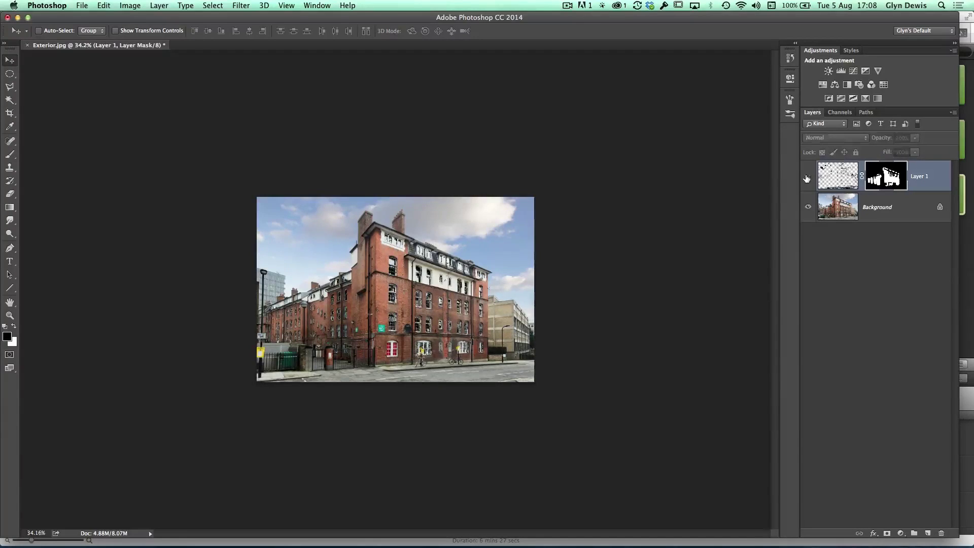
left_click(809, 177)
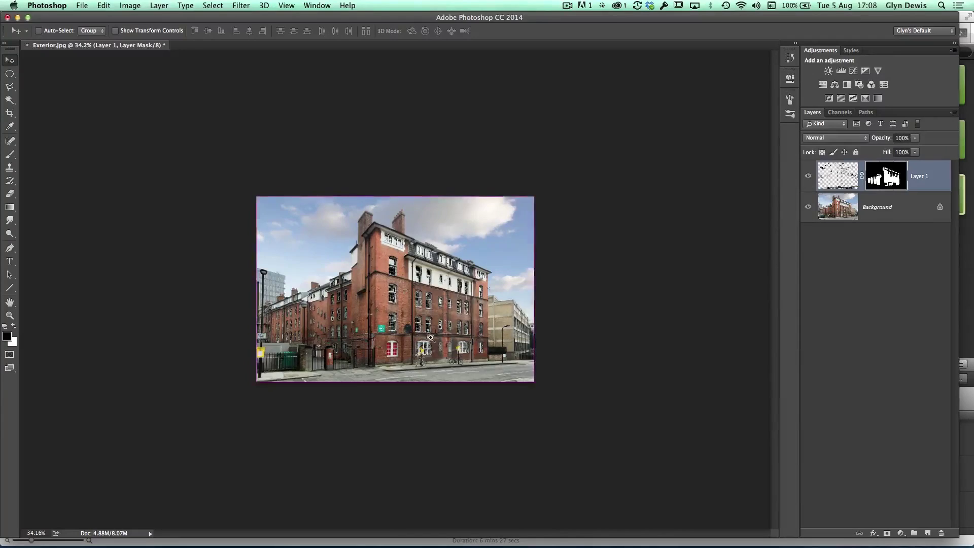
scroll(424, 336, "up", 5)
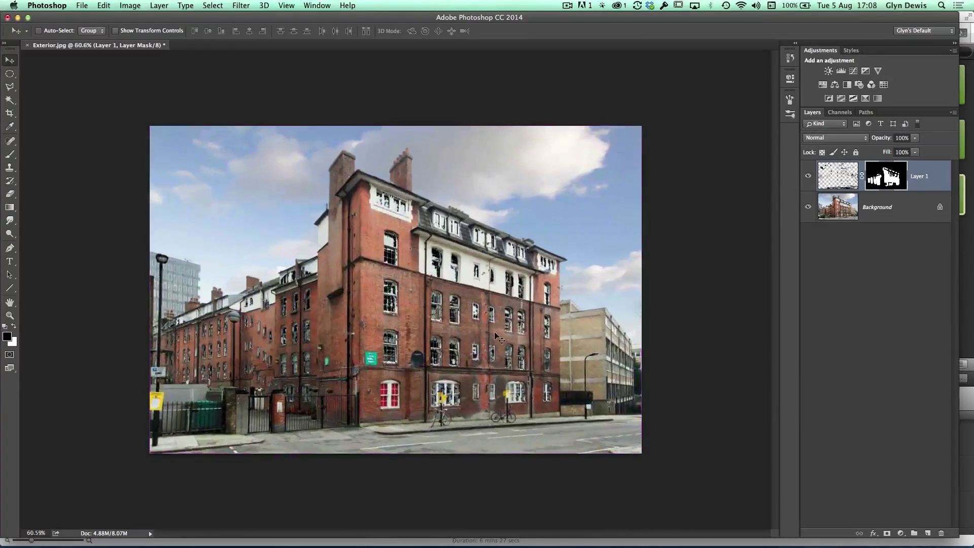
left_click(809, 178)
left_click(808, 178)
left_click(809, 178)
left_click(809, 177)
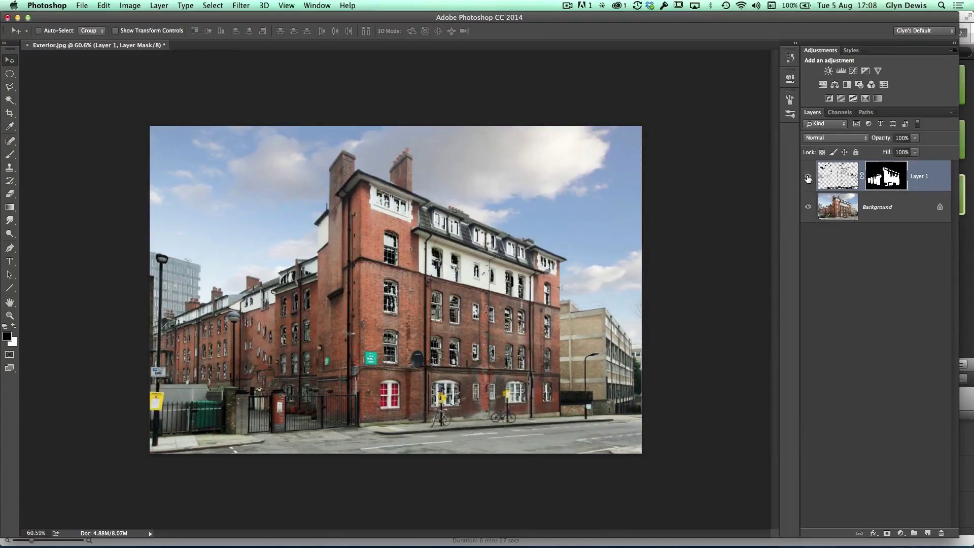